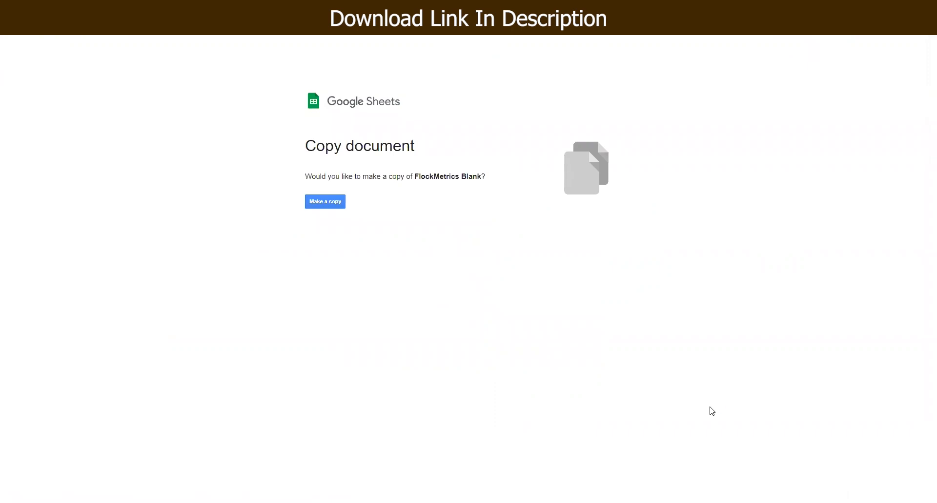
Step: Make a copy of the FlockMetrics Blank spreadsheet
left_click(336, 199)
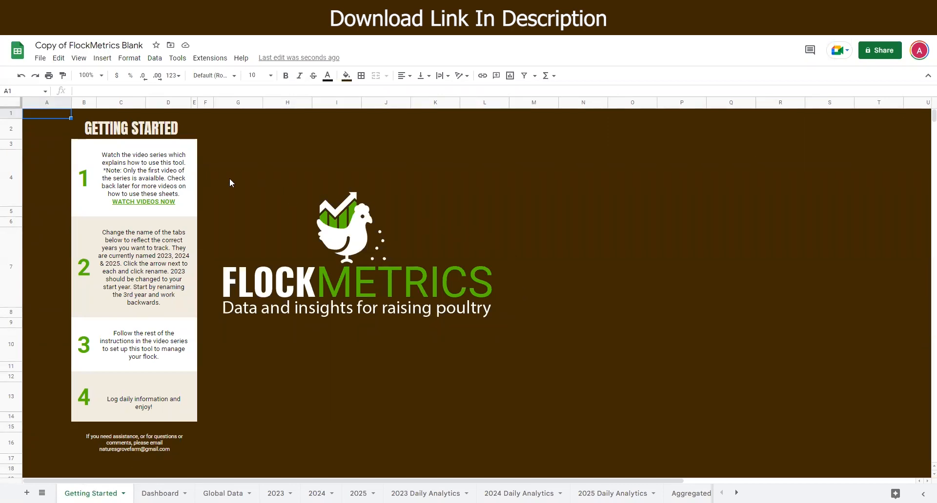
left_click(40, 58)
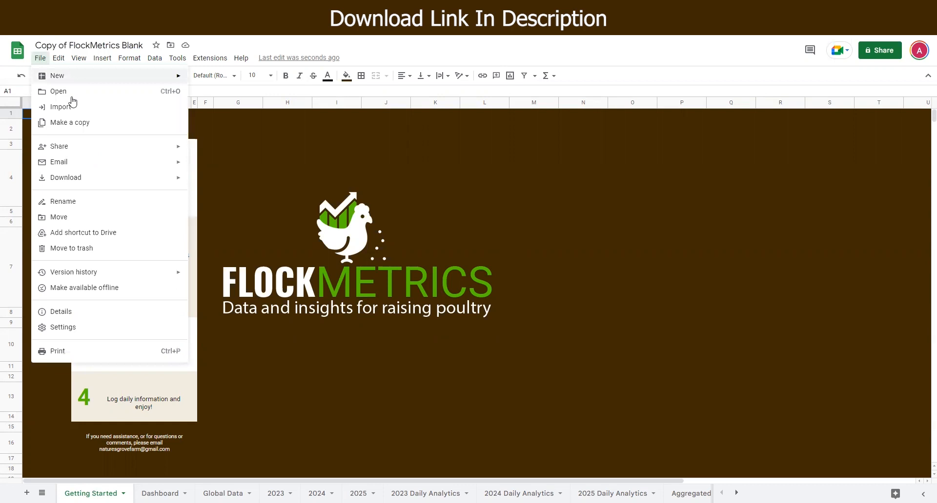
left_click(73, 122)
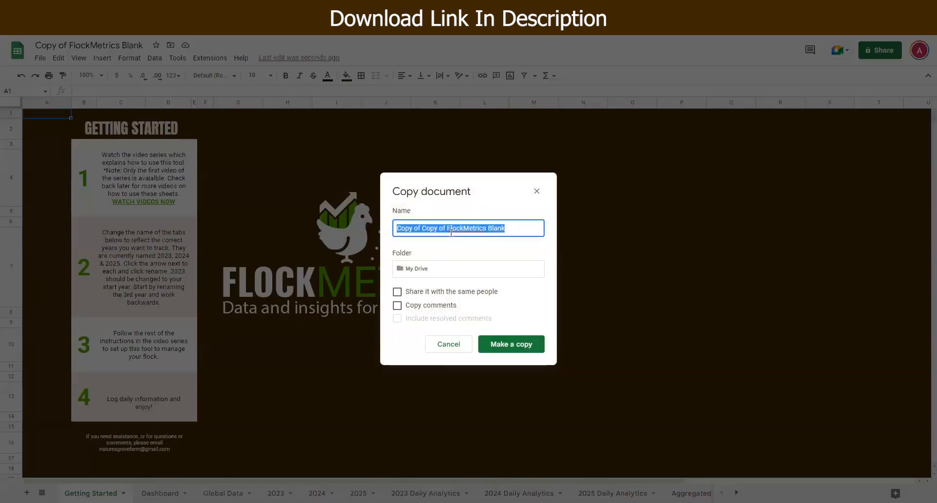
left_click(417, 229)
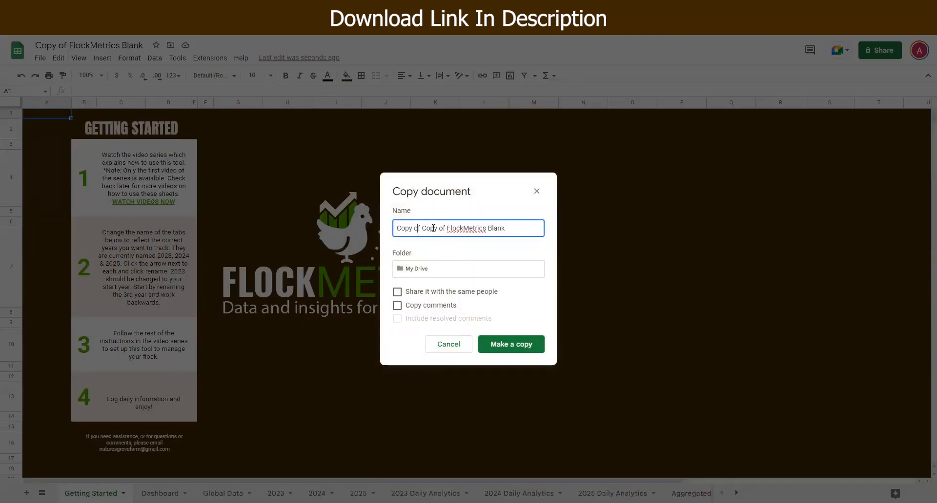
left_click_drag(438, 228, 395, 232)
left_click(448, 344)
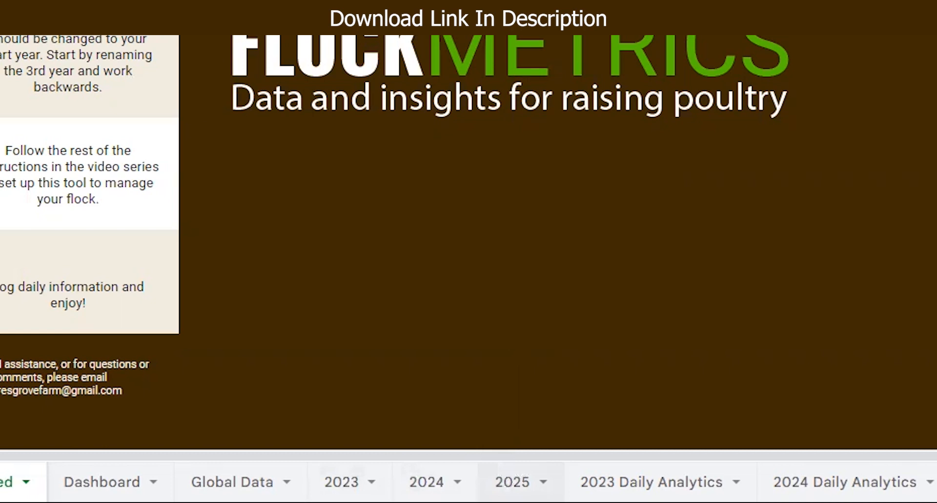
Step: Rename the 2025 sheet tab to 2026
left_click(532, 482)
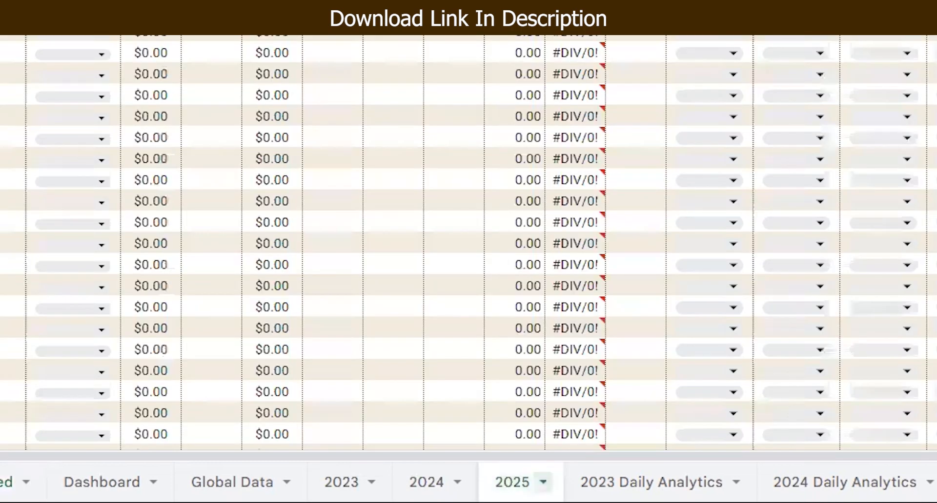
left_click(543, 482)
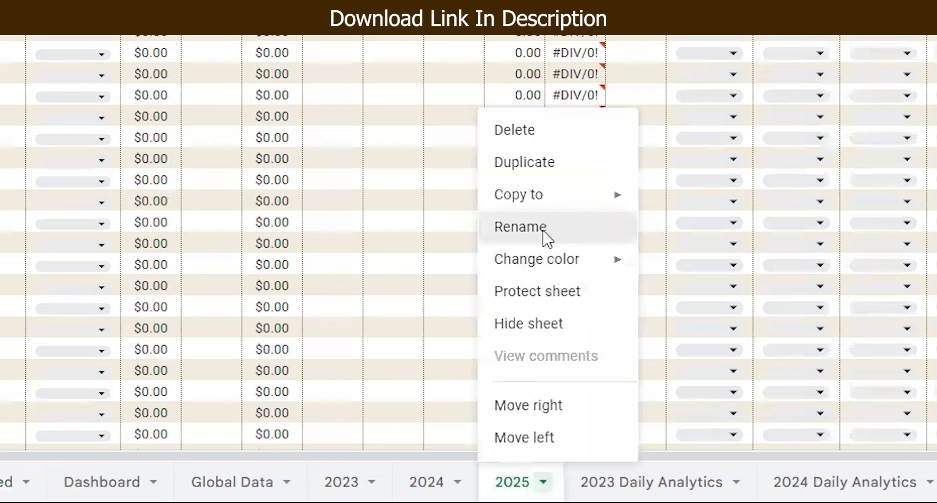
left_click(520, 227)
type("2026")
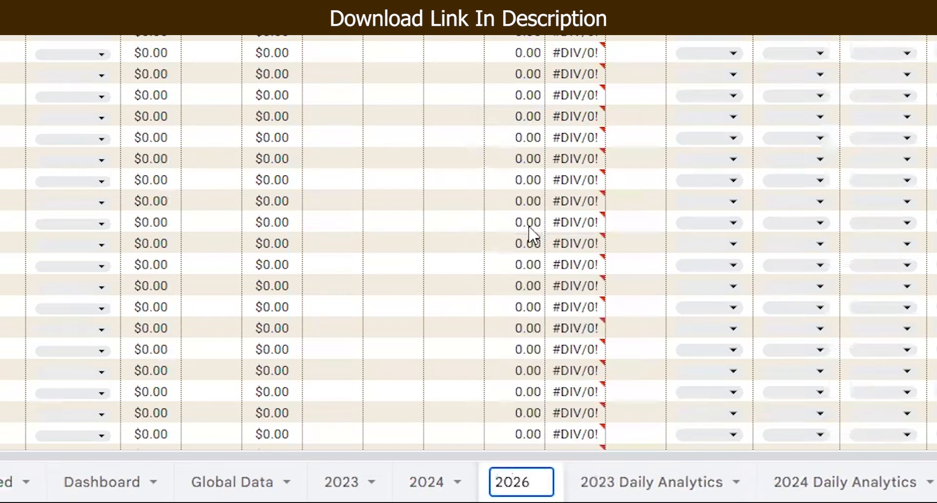
Step: Rename the 2024 sheet tab to 2025
left_click(456, 481)
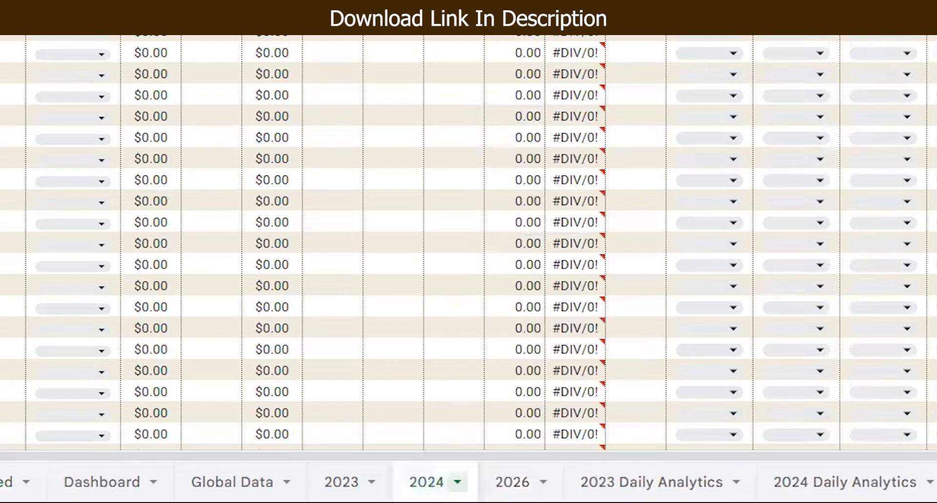
left_click(462, 238)
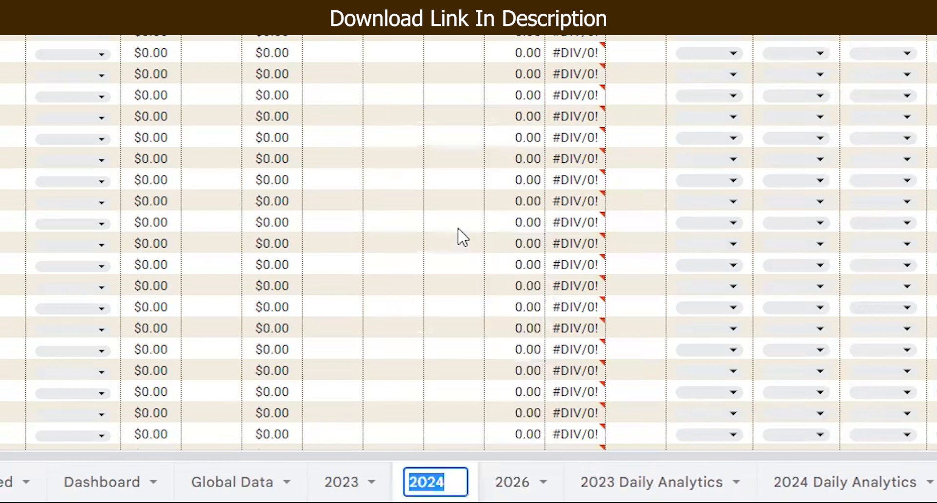
type("2025")
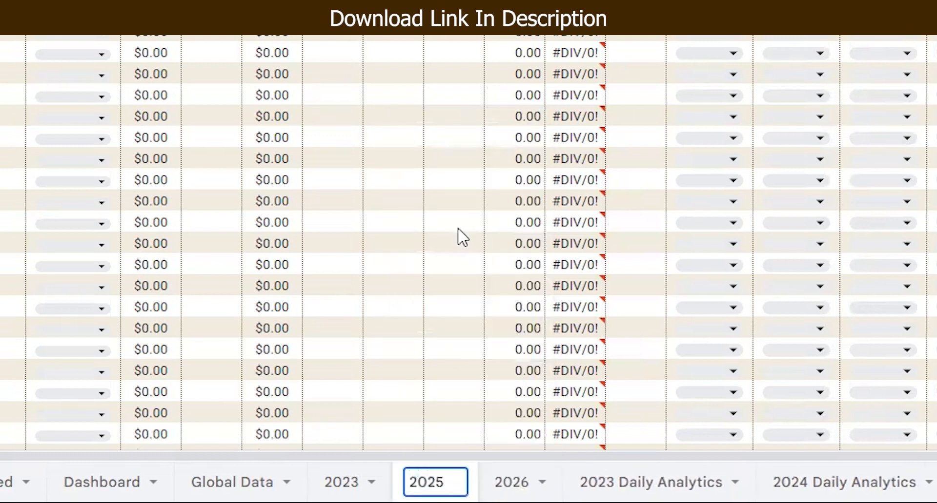
Step: Undo both sheet tab renames
left_click(341, 482)
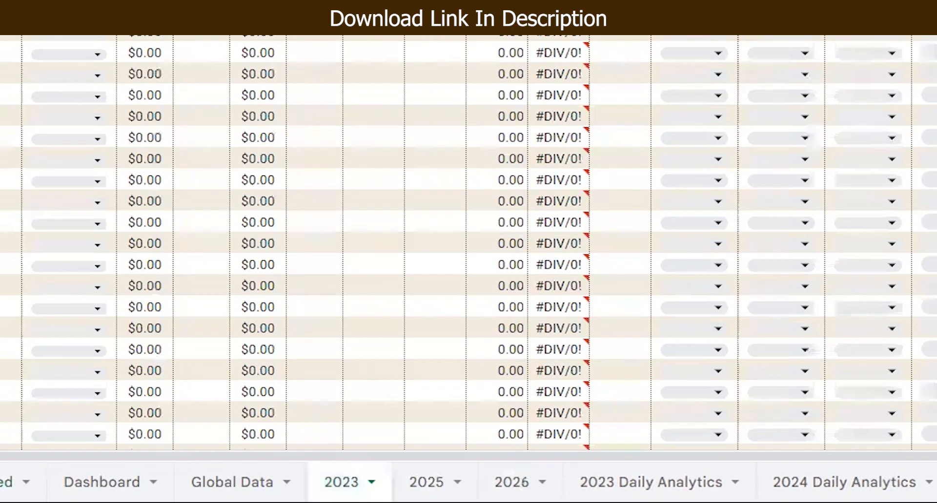
key("ctrl+z")
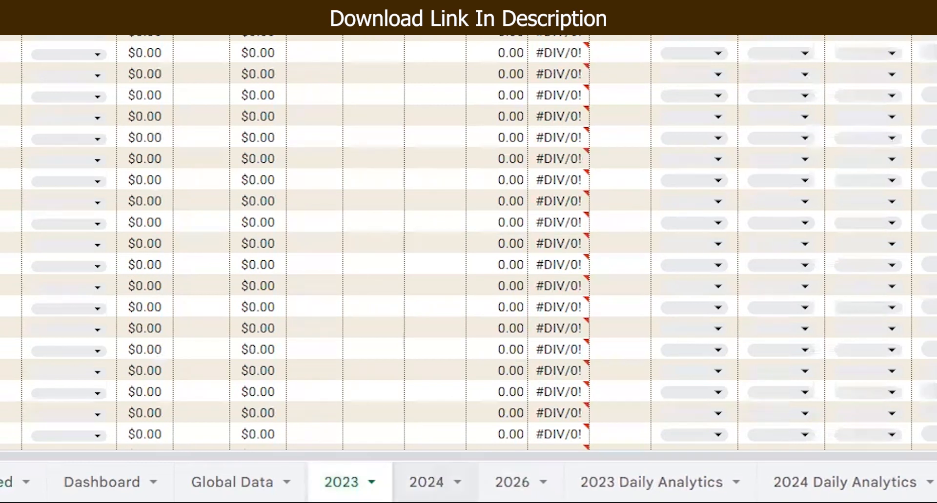
left_click(426, 482)
key("ctrl+z")
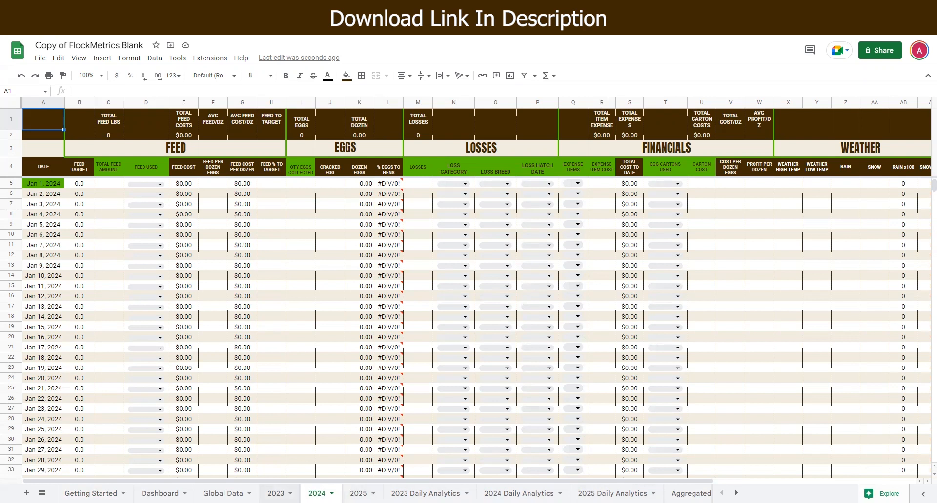
Step: Open the 2023 sheet, then the Global Data sheet
left_click(276, 494)
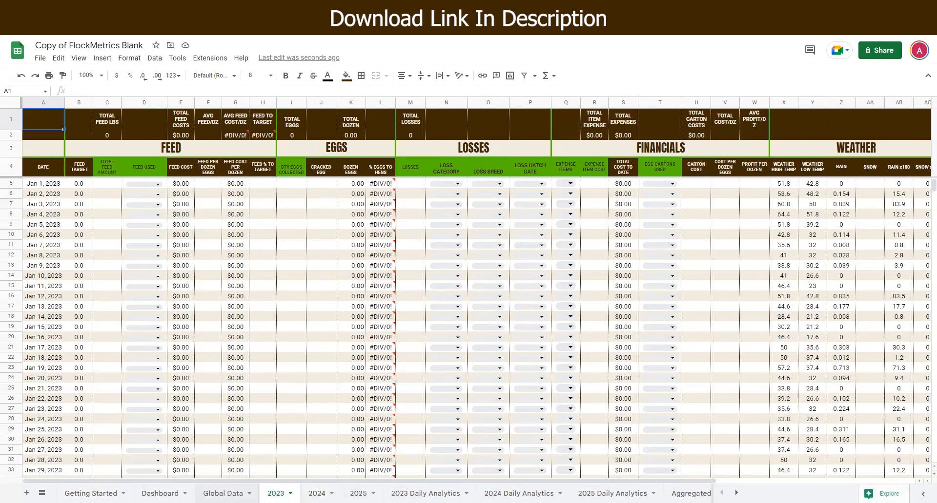
left_click(223, 493)
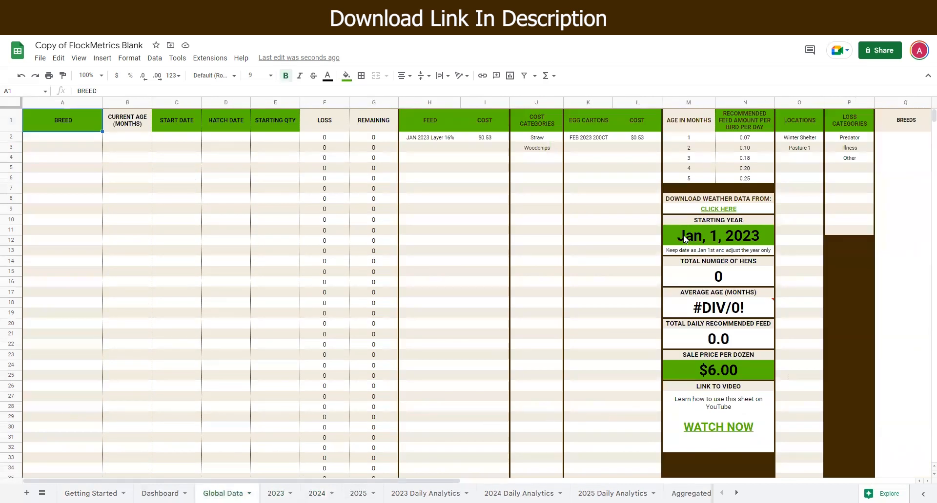
Step: Change the starting year to Jan 1, 2024 with the date picker, then undo the change
left_click(698, 236)
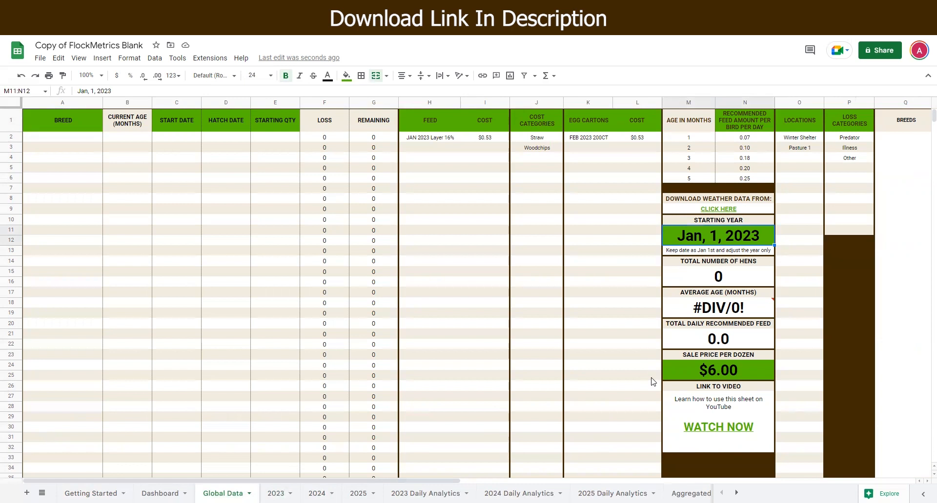
double_click(710, 237)
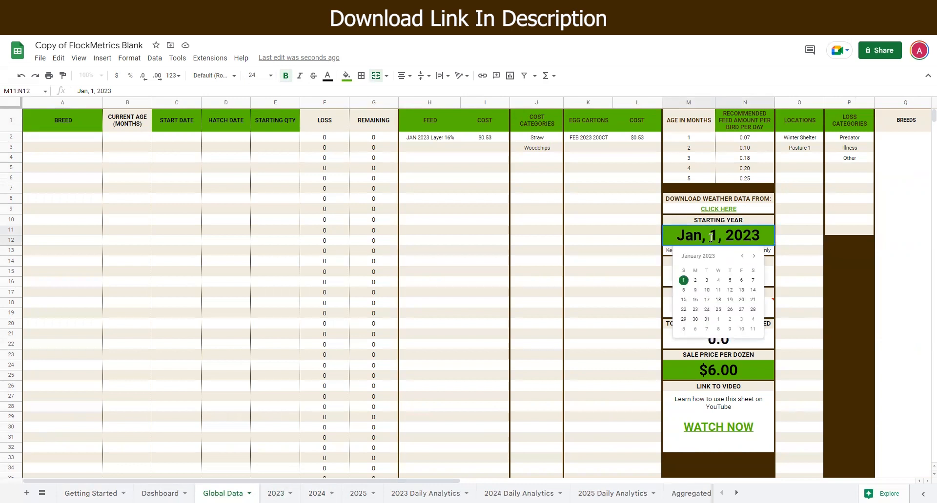
left_click(754, 257)
left_click(754, 257)
left_click(753, 257)
left_click(754, 257)
left_click(754, 257)
left_click(754, 257)
left_click(754, 257)
left_click(754, 257)
left_click(754, 257)
left_click(754, 257)
left_click(753, 257)
left_click(754, 257)
left_click(754, 257)
left_click(742, 258)
left_click(696, 280)
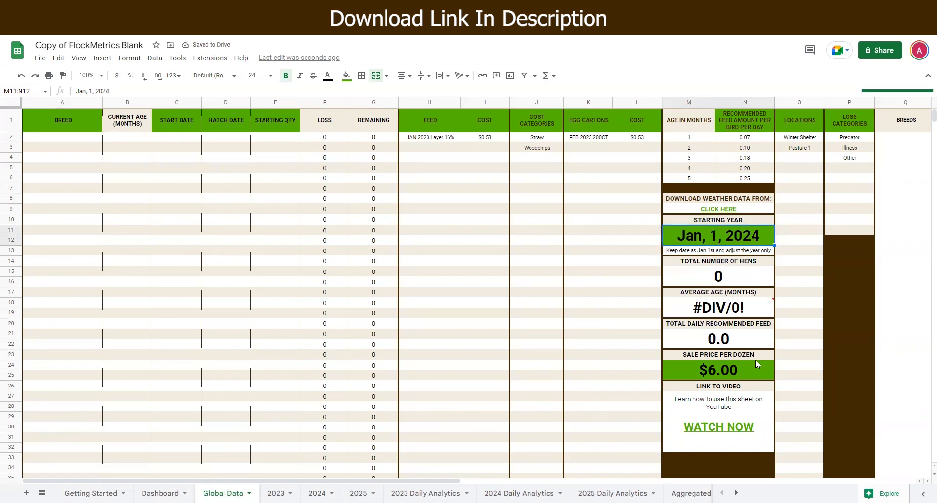
key("ctrl+z")
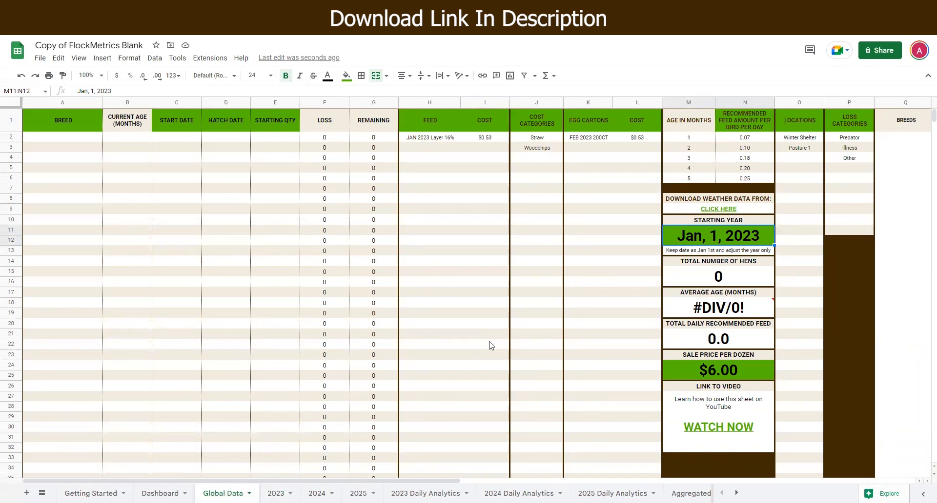
Step: Enter Rhode Island Red as the breed in the first row of the breed table
left_click(83, 140)
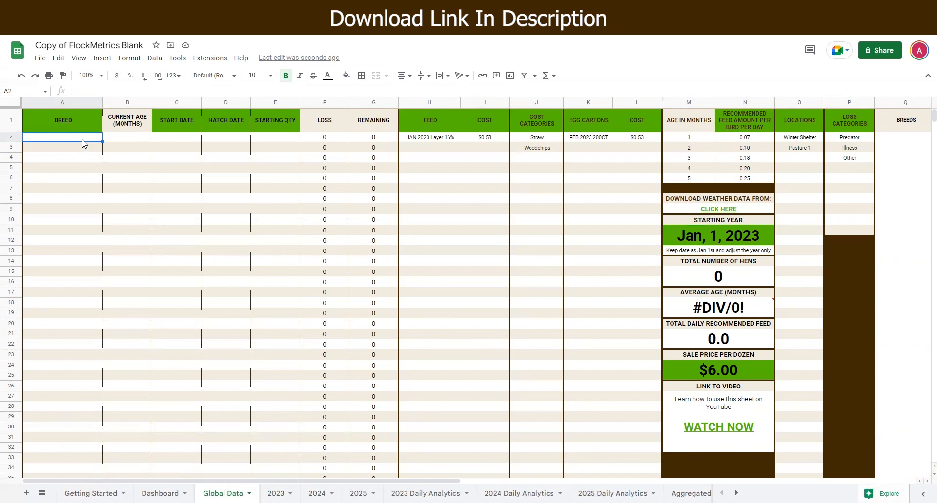
double_click(83, 141)
type("Rhode Island Reds")
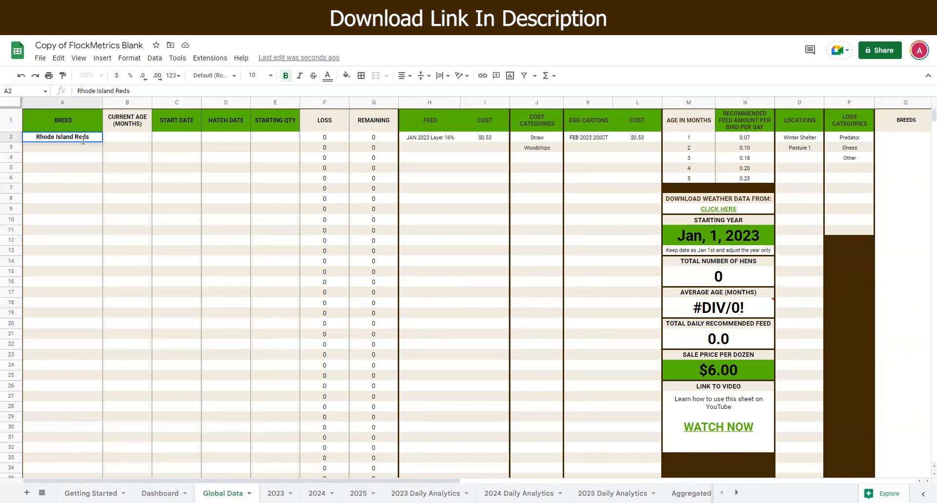
key("BackSpace")
key("Tab")
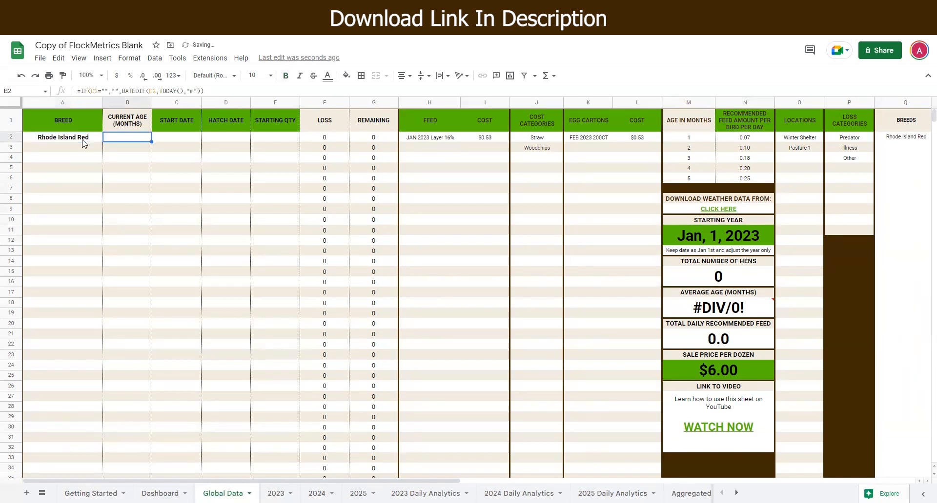
Step: Set the first breed's start date to 3/3/2023
key("Tab")
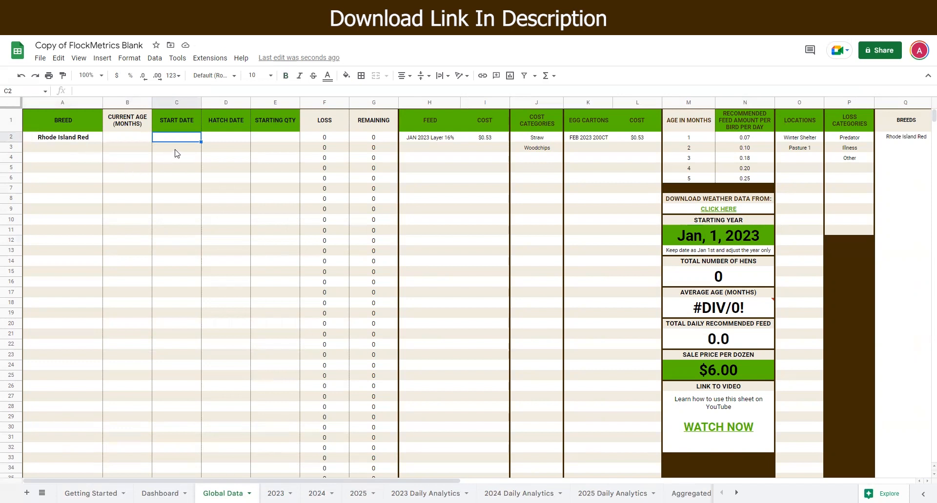
type("3/3/2023")
key("Tab")
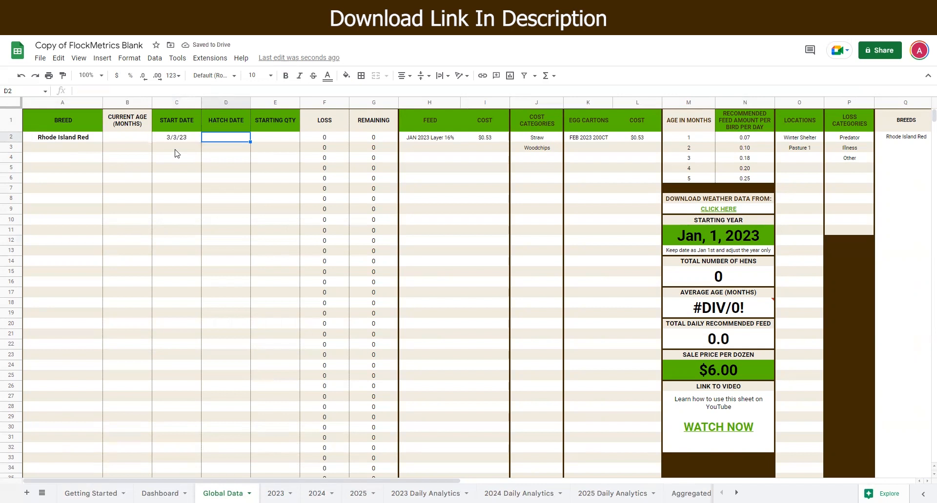
Step: Enter a hatch date of 2/1/2022 and a starting quantity of 10 for the first breed
type("2/1/2022")
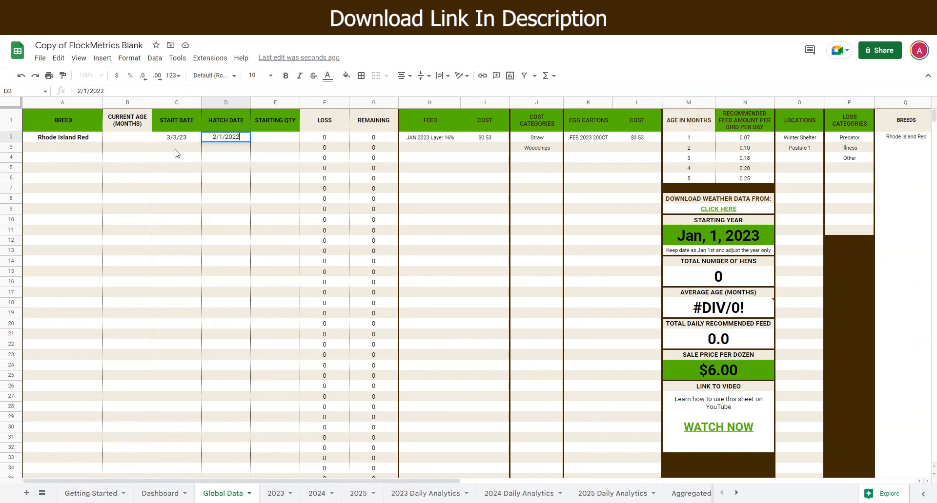
key("Tab")
type("10")
key("Tab")
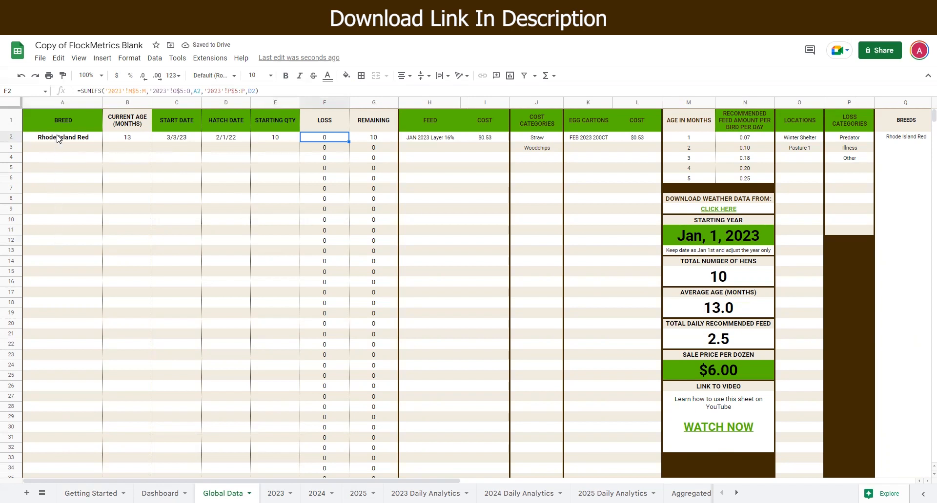
key("Left")
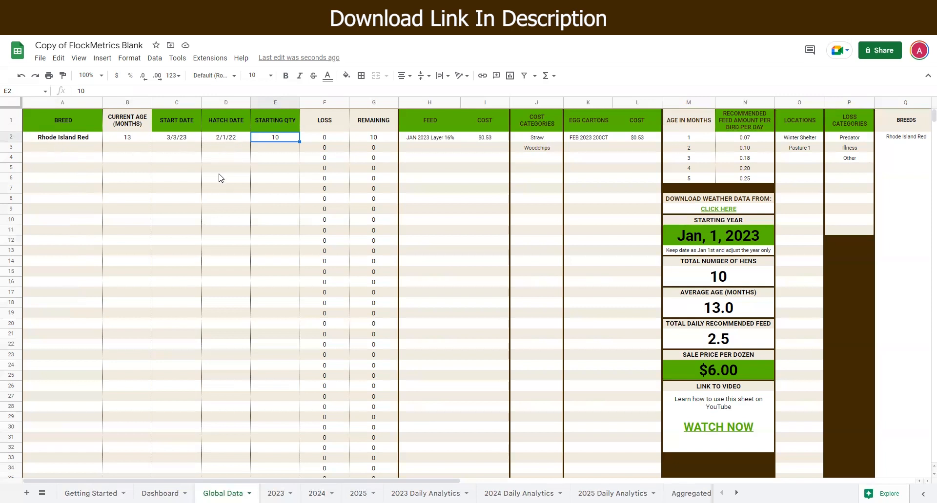
Step: Add a second Rhode Island Red row with a start date of 3/3/23
left_click(72, 149)
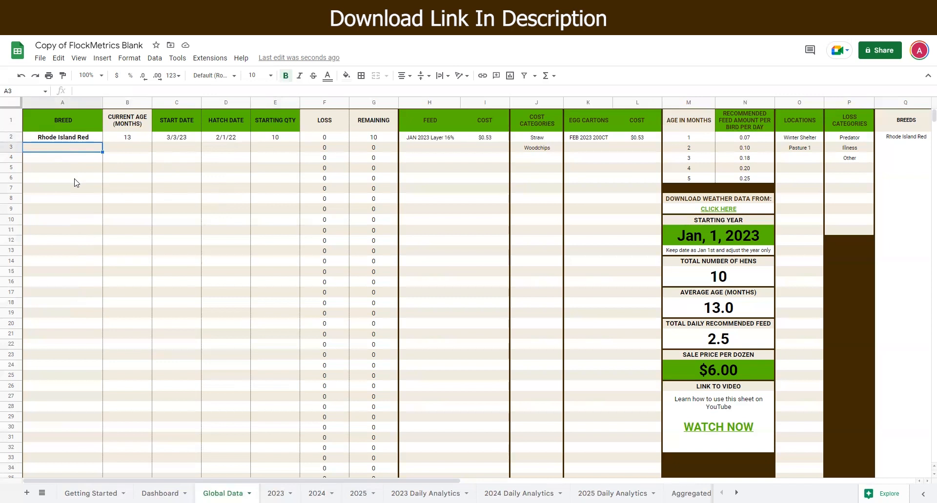
type("Rh")
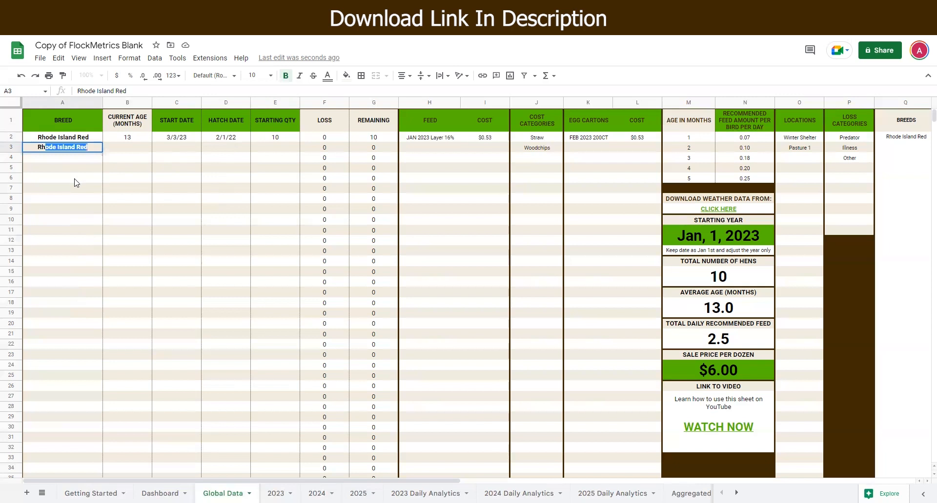
key("Tab")
key("Tab")
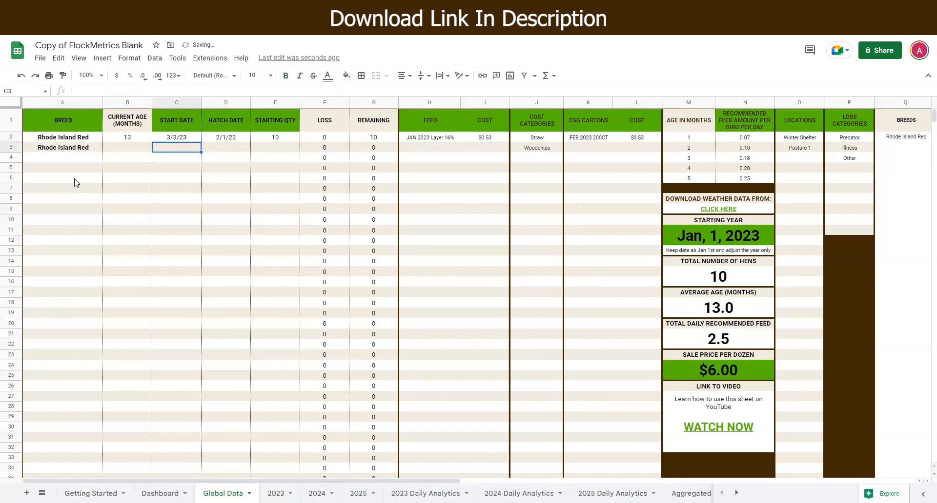
type("3/3/23")
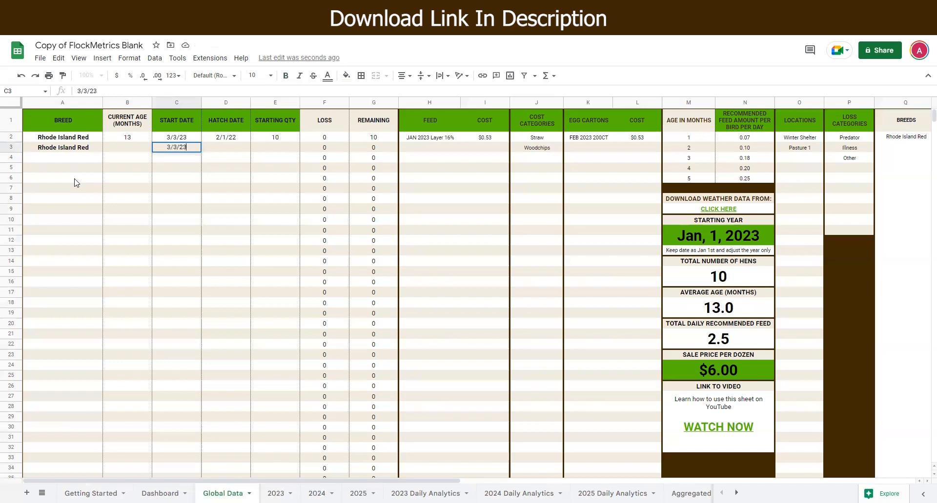
key("Tab")
Step: Set the second row's hatch date to 3/3/23
type("3")
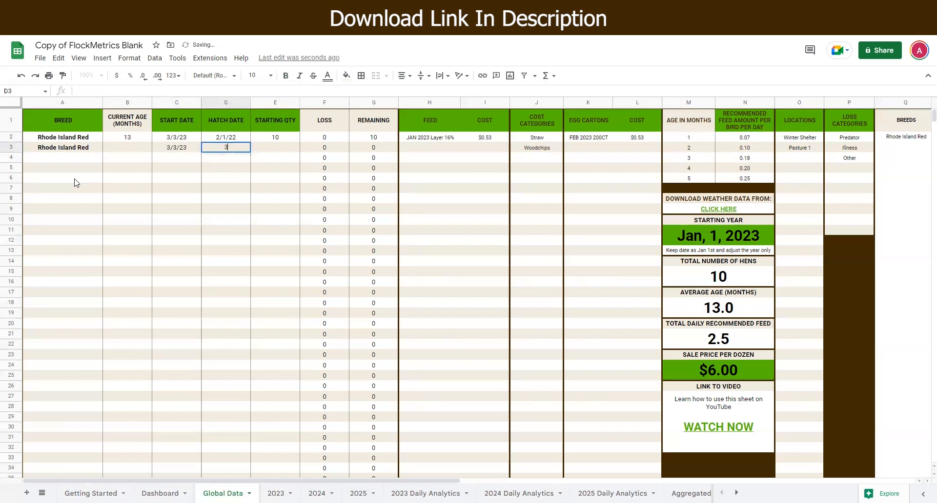
type("/3/23")
key("Tab")
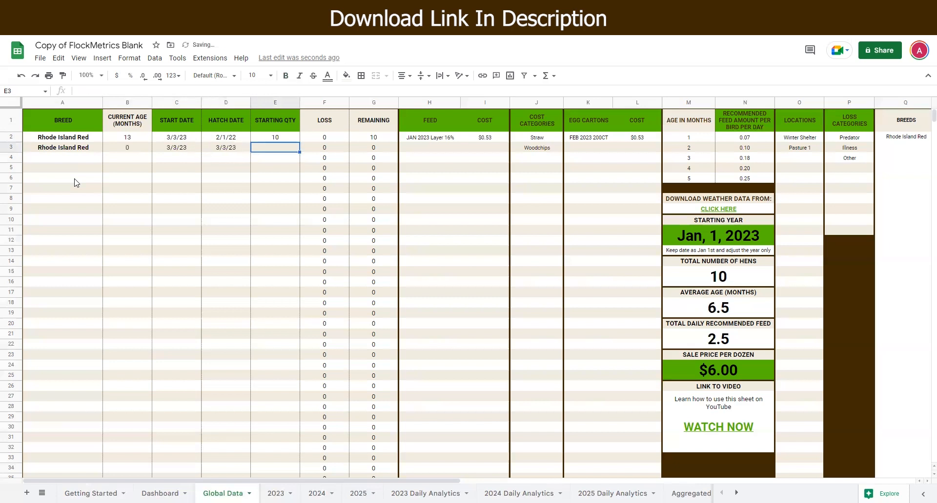
Step: Set the second Rhode Island Red row's starting quantity to 25 and review the breed summary columns
type("25")
key("Tab")
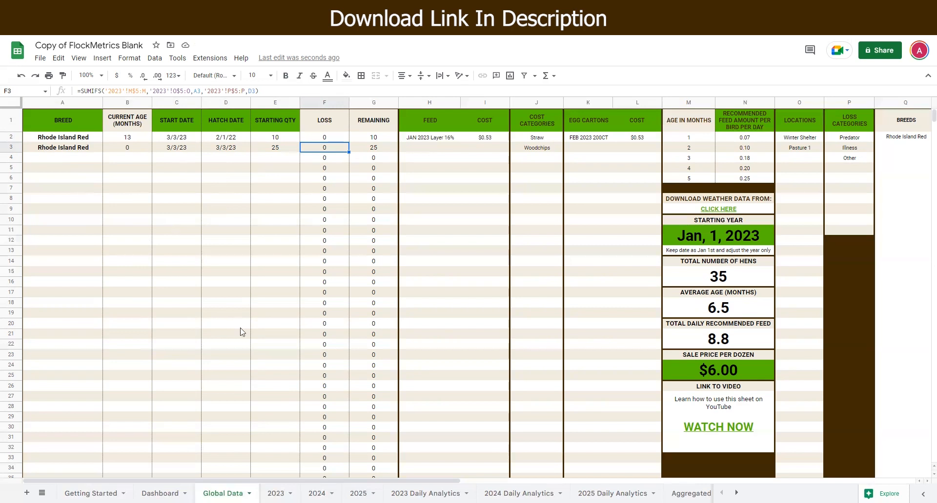
left_click_drag(239, 483, 491, 484)
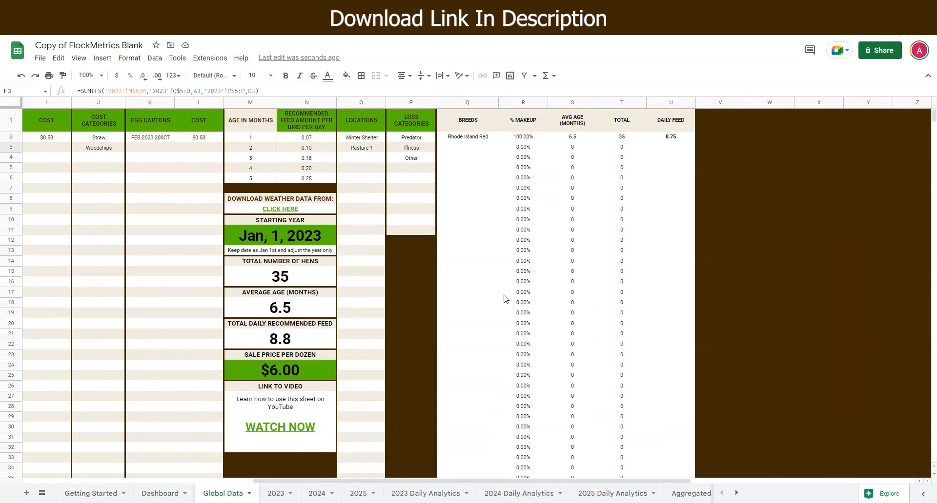
left_click_drag(402, 484, 482, 484)
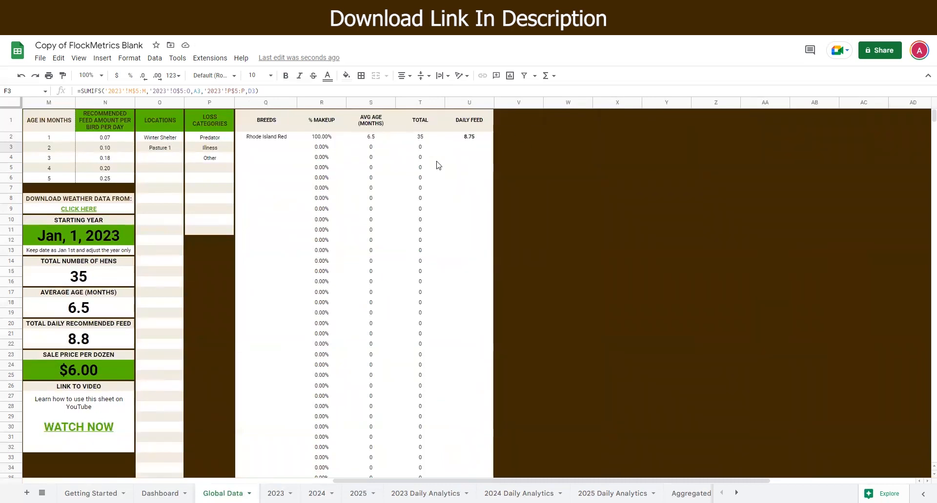
left_click(468, 139)
left_click_drag(405, 483, 127, 483)
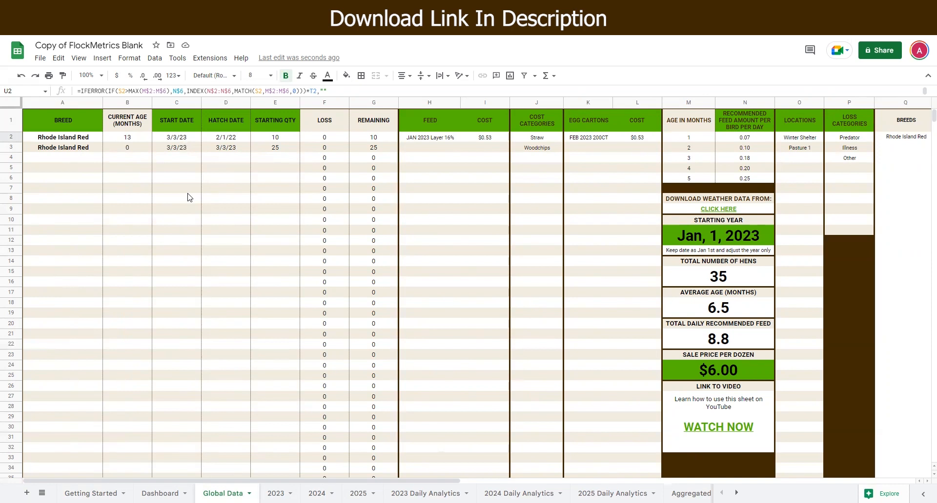
Step: Add a Leghorns breed row with a start date of 7/20/23
left_click(88, 159)
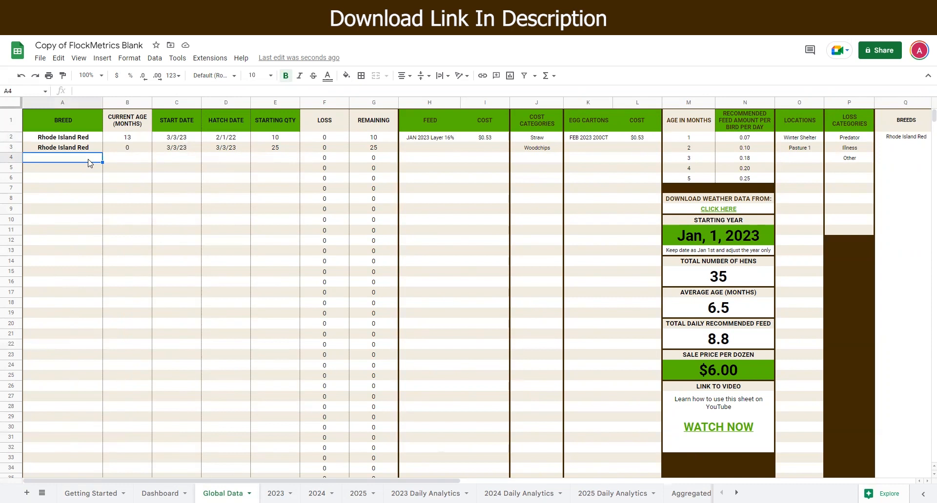
type("Leghorns")
key("Tab")
key("Tab")
type("7/")
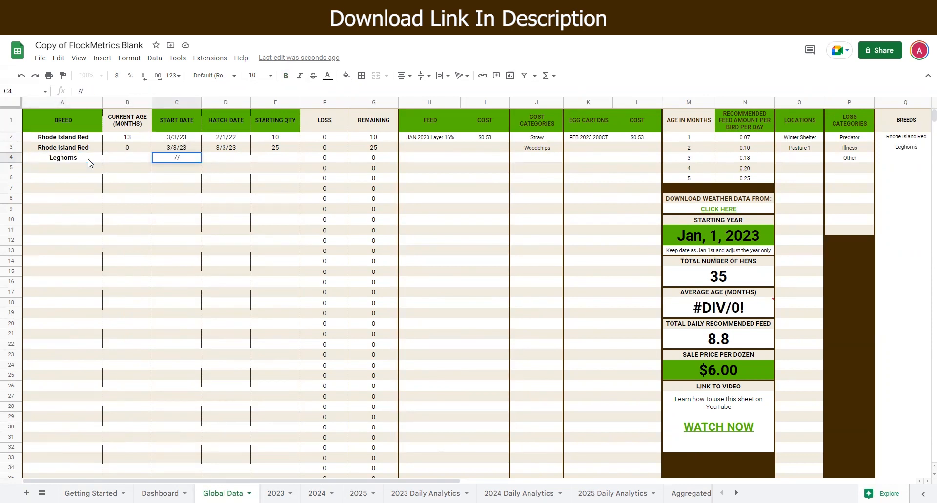
type("20")
type("/20")
key("BackSpace")
type("=")
key("BackSpace")
key("BackSpace")
type("23")
key("Tab")
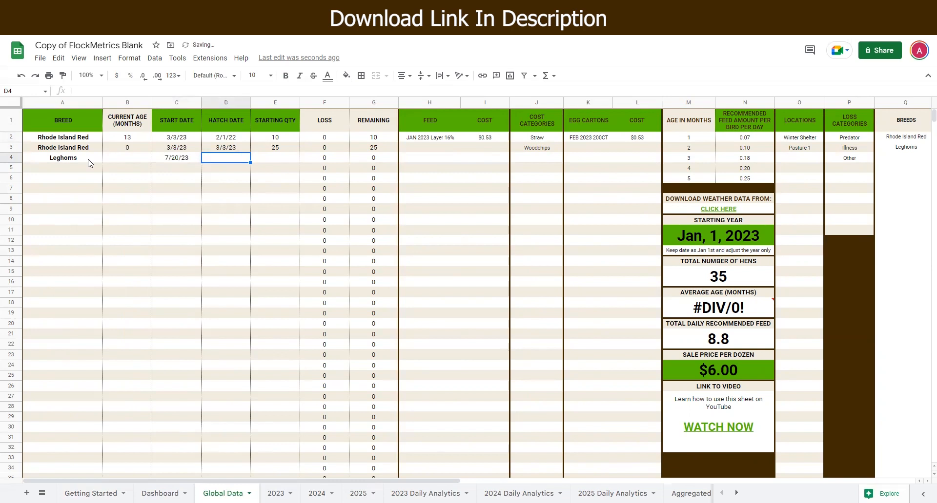
Step: Set the Leghorns hatch date to 3/3/23 and its starting quantity to 8
type("3/3/23")
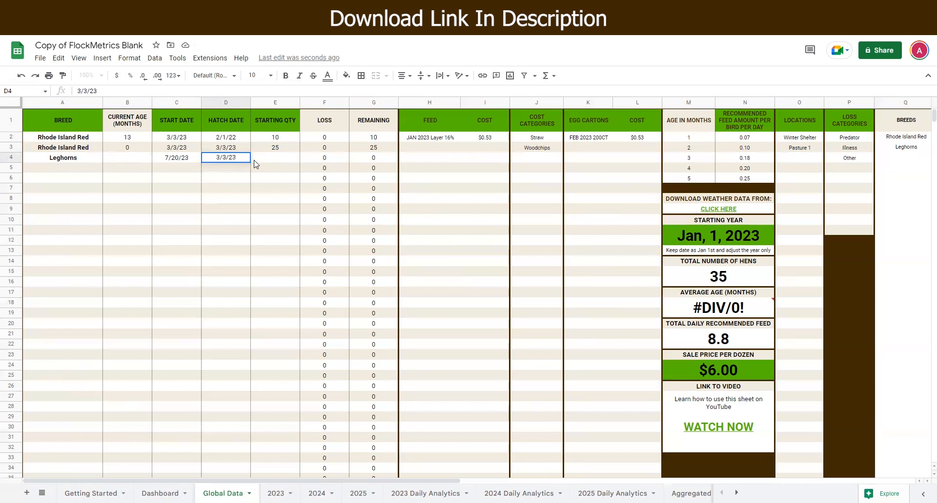
key("Tab")
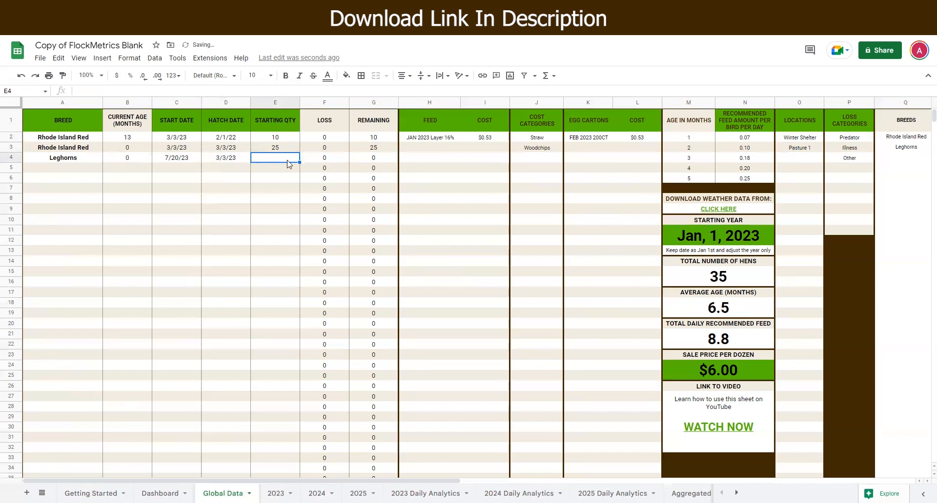
type("8")
key("Return")
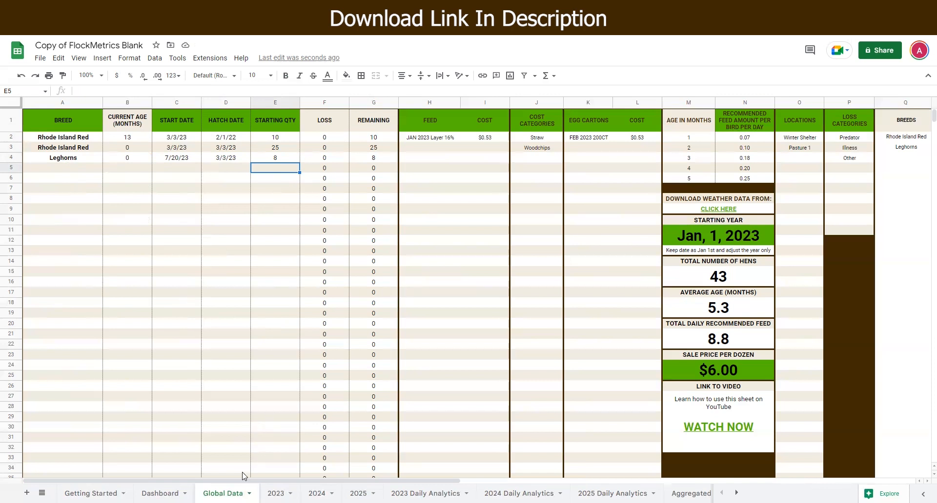
Step: Copy the feed entry into the next row and rename it JULY 2023 Layer 16%
left_click_drag(239, 483, 338, 482)
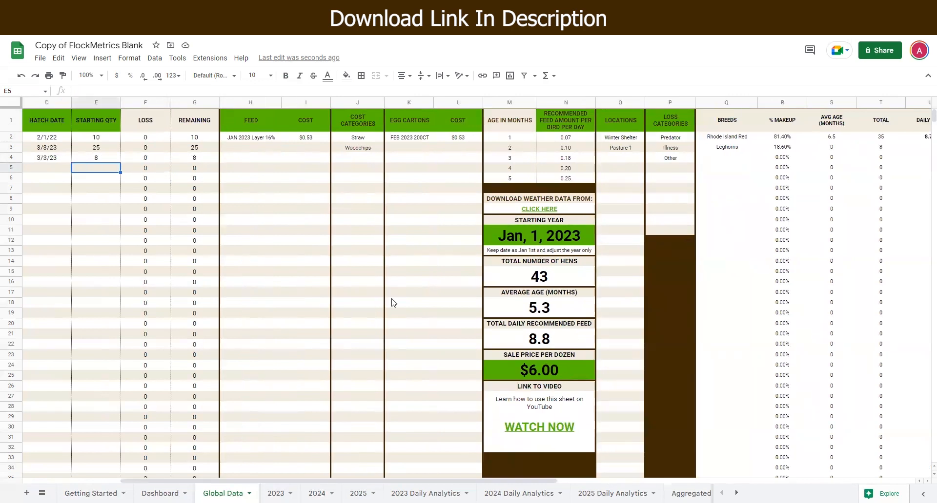
left_click(246, 139)
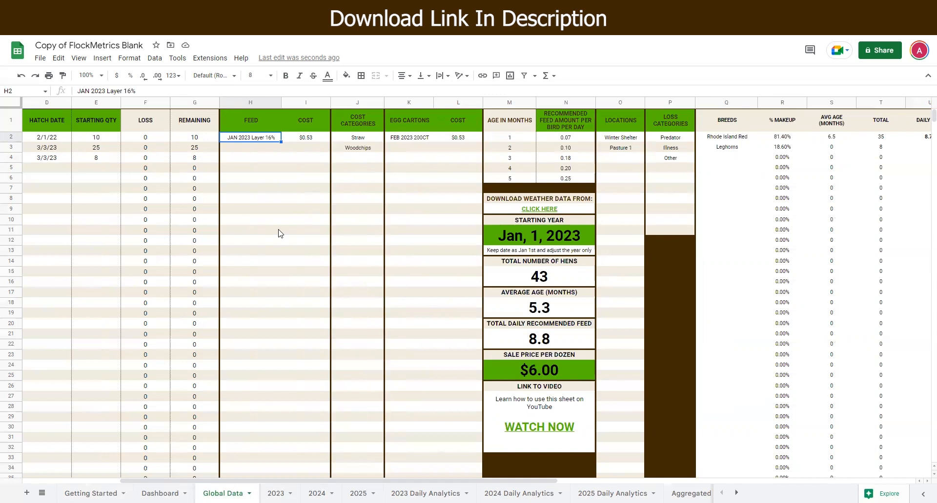
left_click_drag(281, 140, 281, 150)
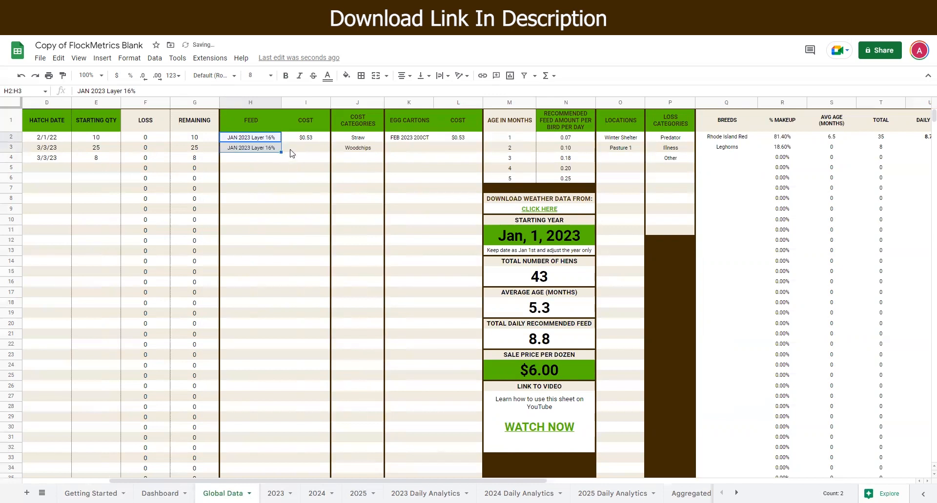
double_click(248, 147)
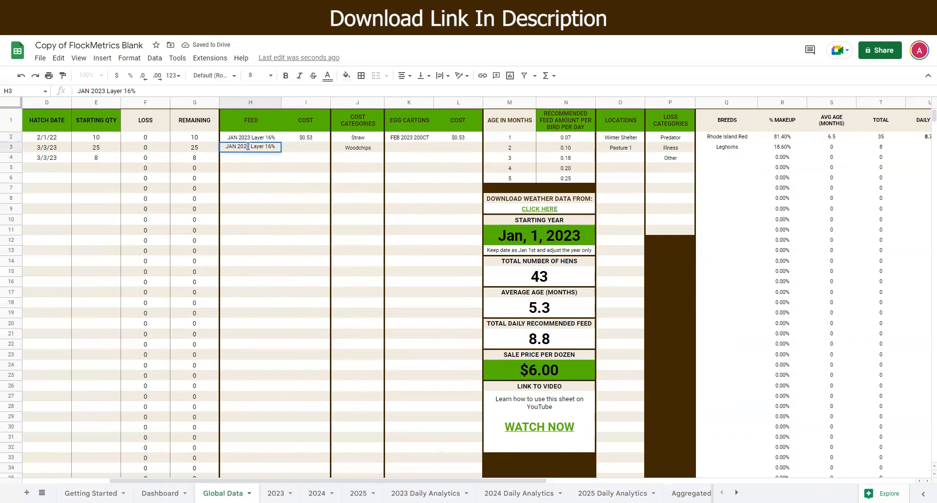
double_click(232, 145)
type("JuLY")
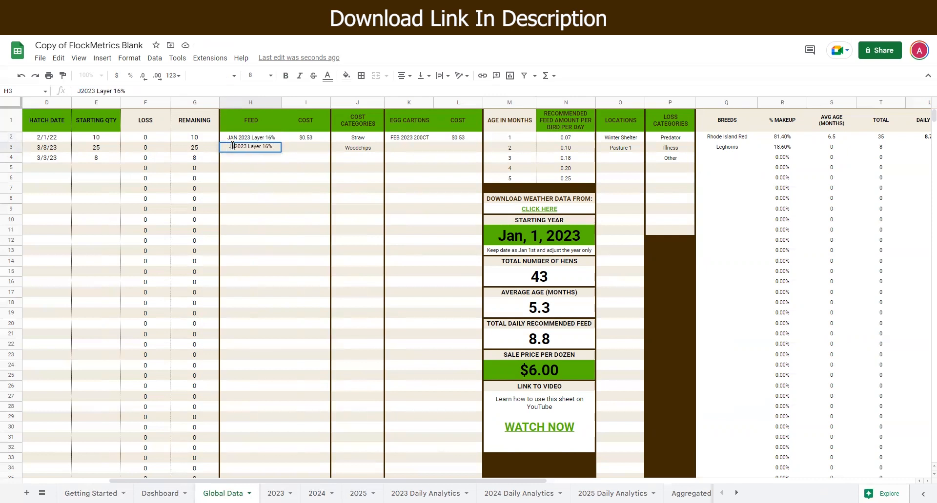
key("BackSpace")
key("BackSpace")
key("BackSpace")
type("ULYY")
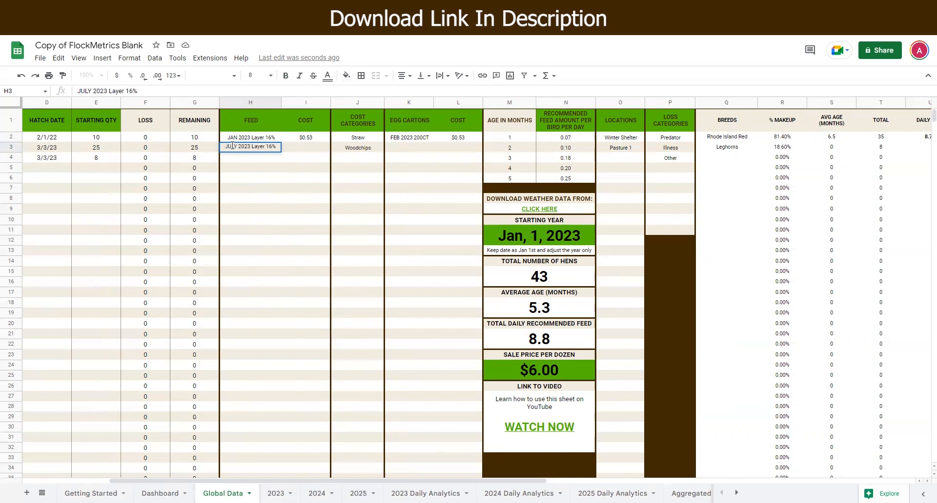
Step: Set the cost of the JULY 2023 Layer 16% feed to 0.55
left_click(315, 150)
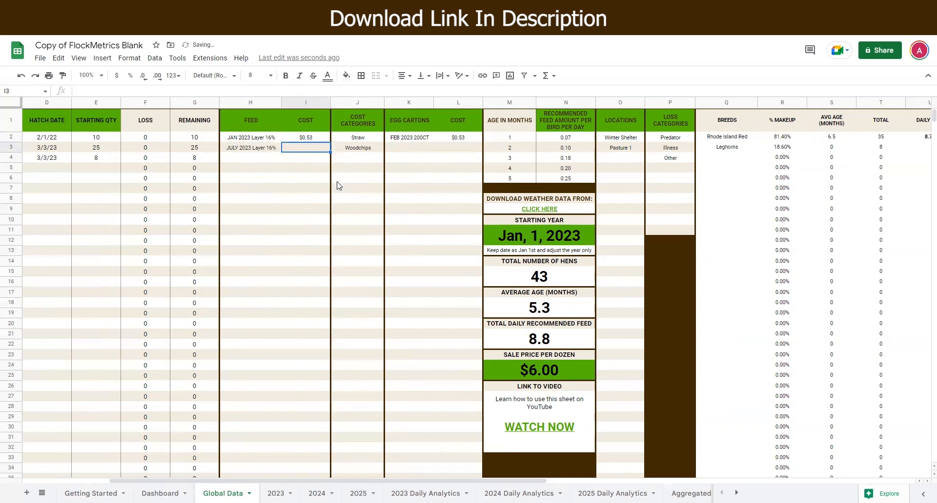
type(".55")
left_click(292, 178)
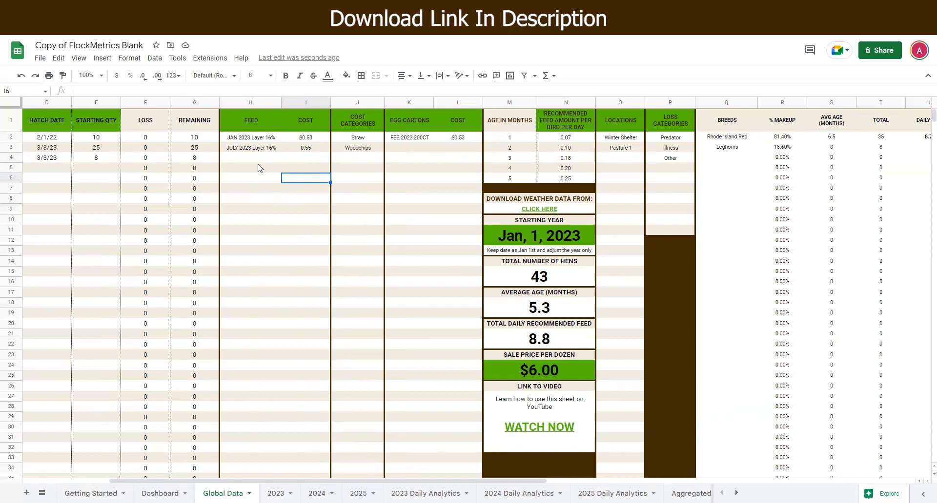
Step: Examine the feed entries and the sale price per dozen panel
left_click(250, 150)
left_click(258, 140)
left_click(258, 149)
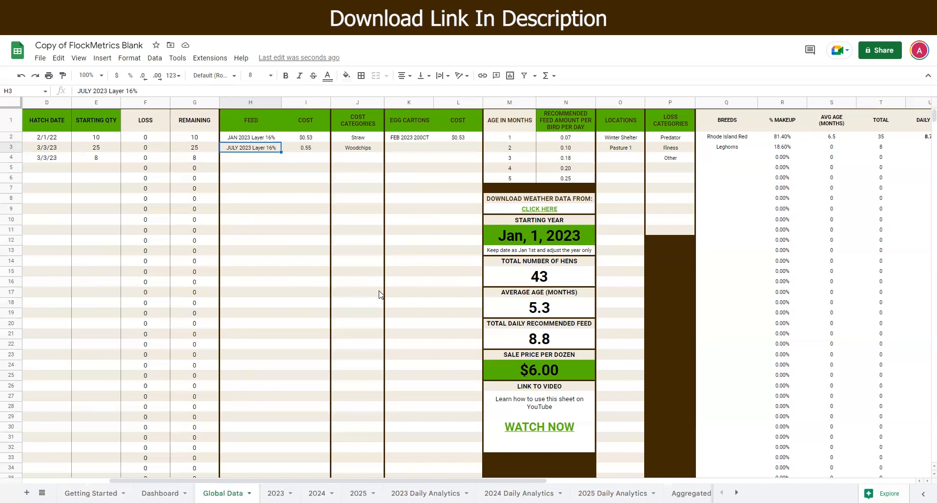
scroll(379, 294, "right", 4)
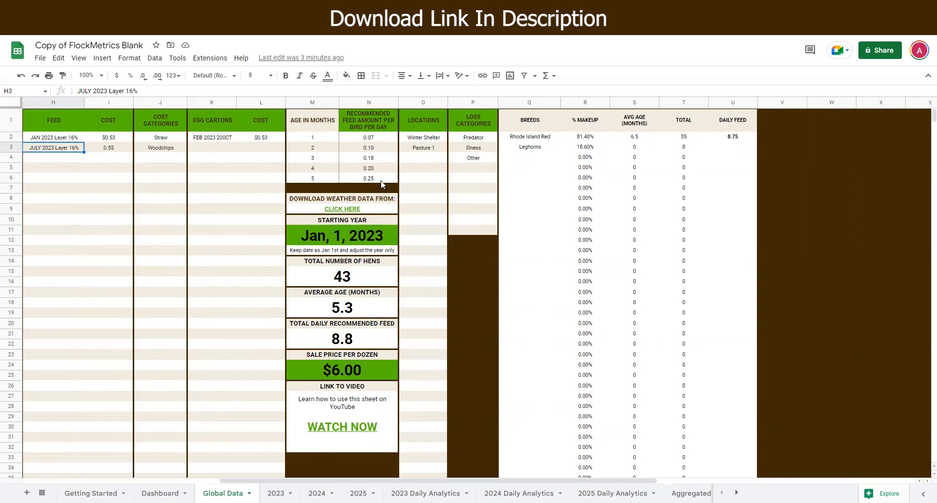
scroll(381, 181, "down", 1)
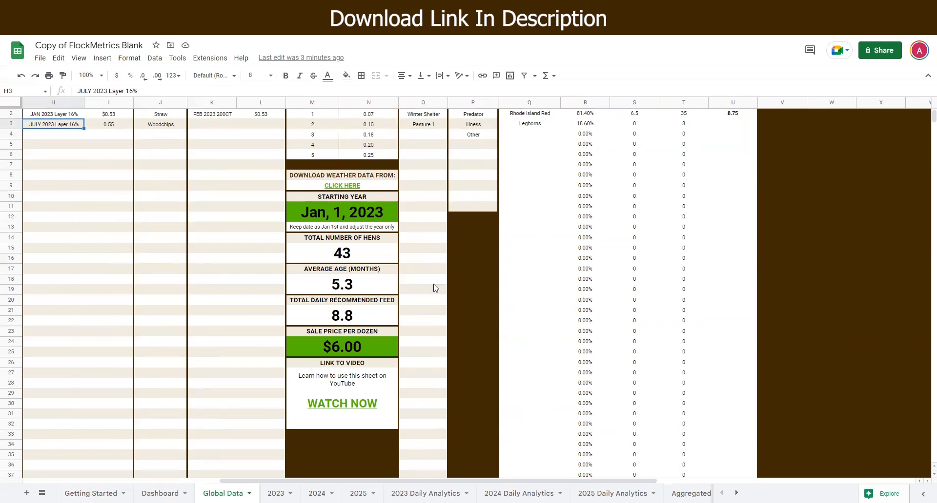
left_click(344, 347)
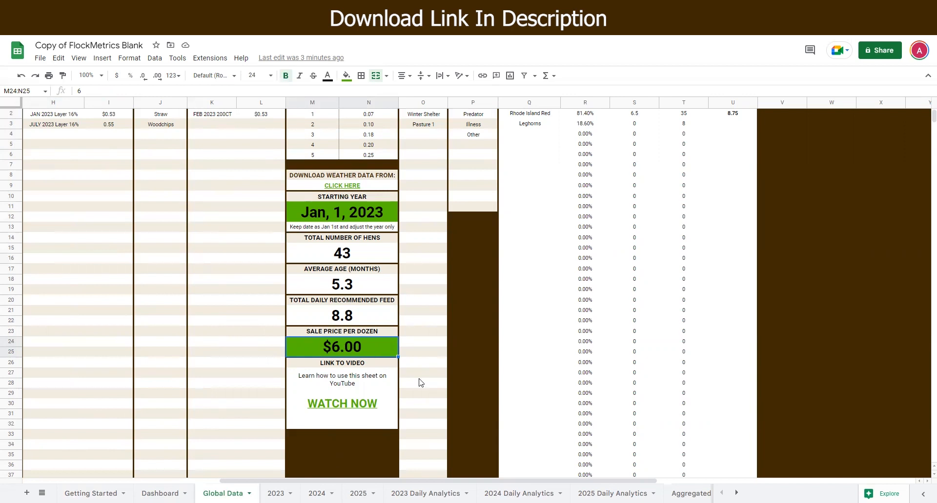
scroll(442, 338, "up", 2)
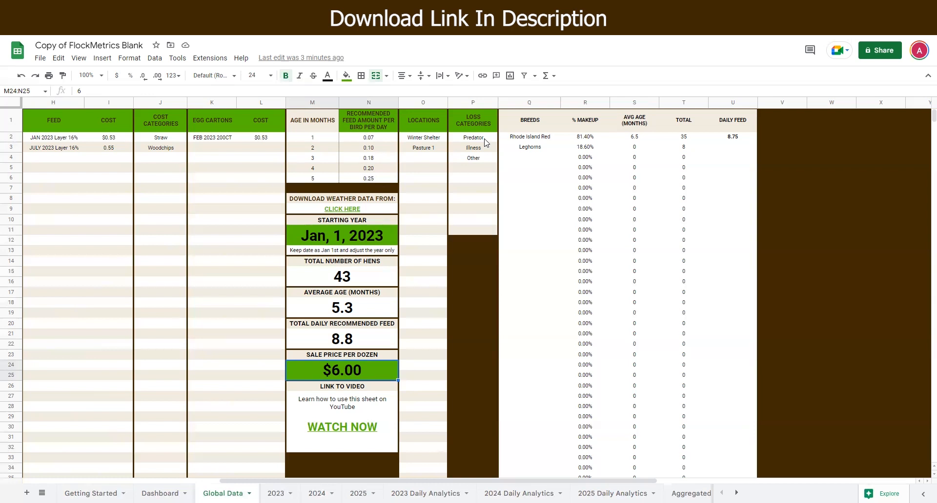
scroll(141, 382, "left", 5)
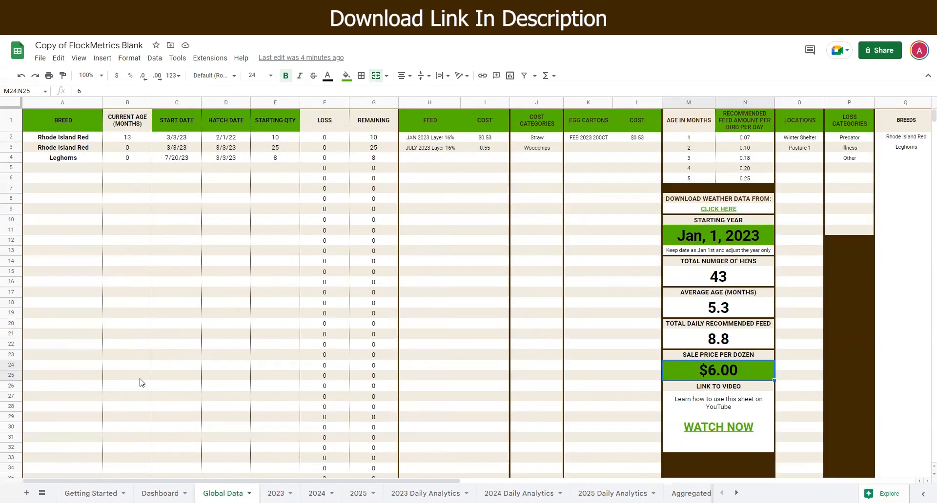